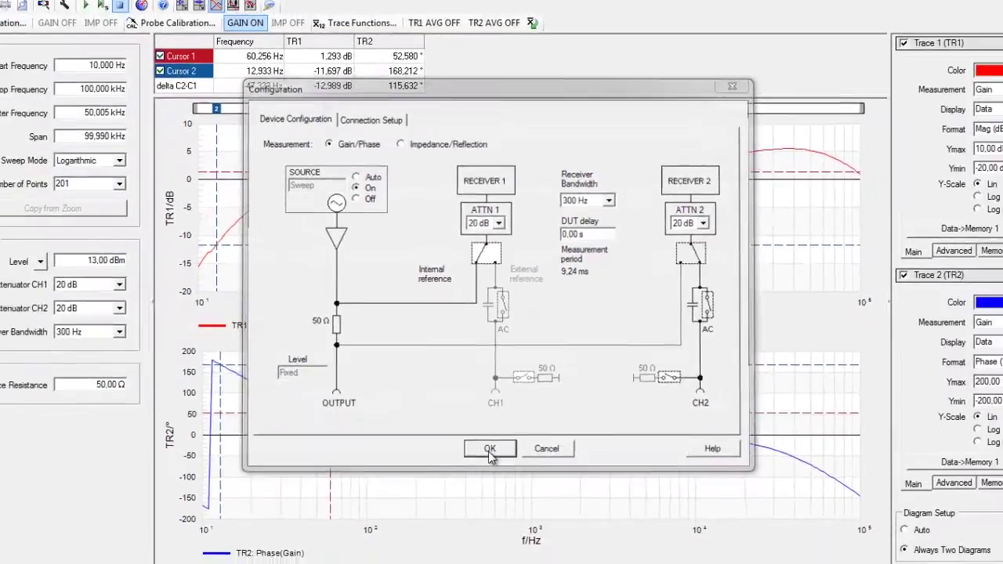
- Confirm the Gain/Phase configuration with 20 dB attenuation on ATTN 1 and ATTN 2
{"action": "left_click", "coordinate": [465, 538]}
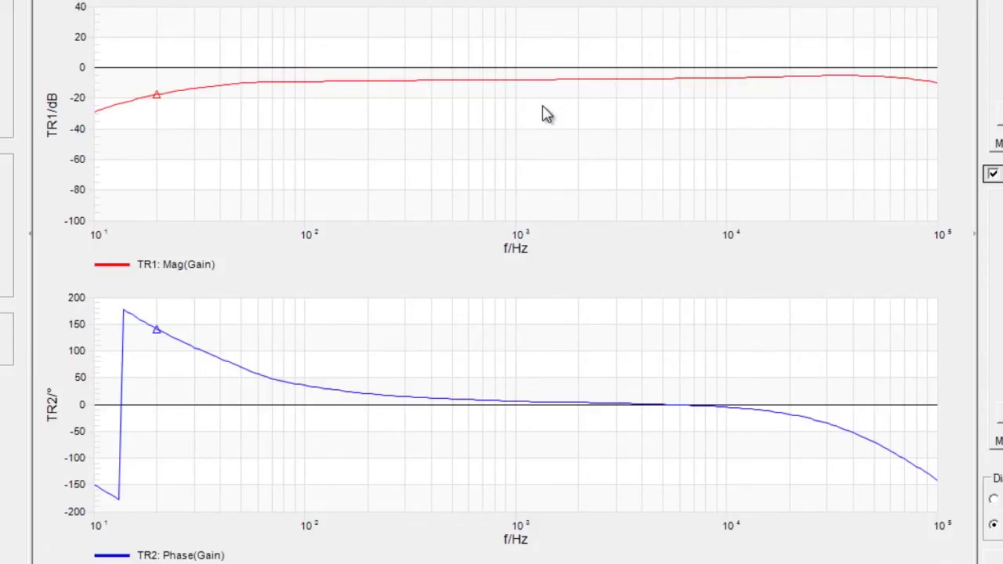
- Start the amplifier's gain and phase sweep from 10 Hz to 100 kHz
{"action": "key", "text": "Right"}
{"action": "key", "text": "Right"}
{"action": "key", "text": "Right"}
{"action": "key", "text": "Right"}
{"action": "key", "text": "Right"}
{"action": "key", "text": "Right"}
{"action": "key", "text": "Right"}
{"action": "key", "text": "Right"}
{"action": "key", "text": "Right"}
{"action": "key", "text": "Right"}
{"action": "key", "text": "Right"}
{"action": "key", "text": "Right"}
{"action": "key", "text": "Right"}
{"action": "key", "text": "Right"}
{"action": "key", "text": "Right"}
{"action": "key", "text": "Right"}
{"action": "key", "text": "Right"}
{"action": "key", "text": "Right"}
{"action": "key", "text": "Right"}
{"action": "key", "text": "Right"}
{"action": "key", "text": "Right"}
{"action": "key", "text": "Right"}
{"action": "key", "text": "Right"}
{"action": "key", "text": "Right"}
{"action": "key", "text": "Right"}
{"action": "key", "text": "Right"}
{"action": "key", "text": "Right"}
{"action": "key", "text": "Right"}
{"action": "key", "text": "Right"}
{"action": "key", "text": "Right"}
{"action": "key", "text": "Right"}
{"action": "key", "text": "Right"}
{"action": "key", "text": "Right"}
{"action": "key", "text": "Right"}
{"action": "key", "text": "Right"}
{"action": "key", "text": "Right"}
{"action": "key", "text": "Right"}
{"action": "key", "text": "Right"}
{"action": "key", "text": "Right"}
{"action": "key", "text": "Right"}
{"action": "key", "text": "Right"}
{"action": "key", "text": "Right"}
{"action": "key", "text": "Right"}
{"action": "key", "text": "Right"}
{"action": "key", "text": "Right"}
{"action": "key", "text": "Right"}
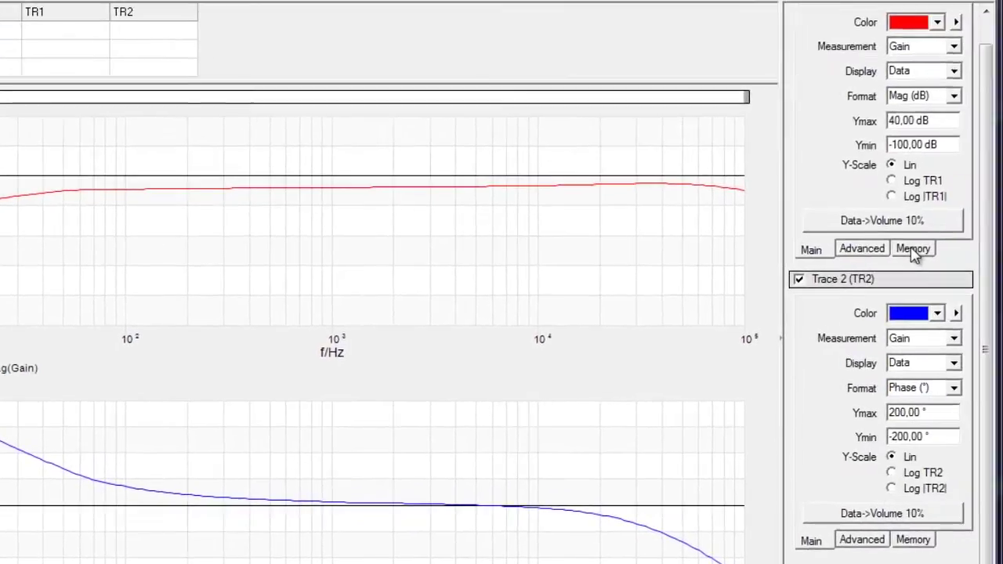
- Show the Memory lists for Trace 1 and Trace 2 and store the sweep via Data->Volume 10%
{"action": "left_click", "coordinate": [915, 251]}
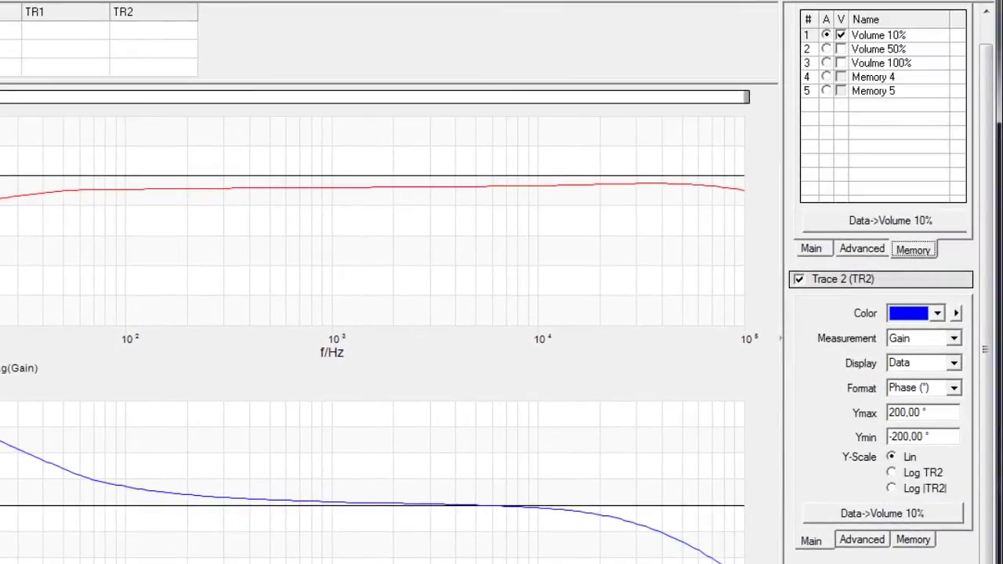
{"action": "left_click", "coordinate": [916, 539]}
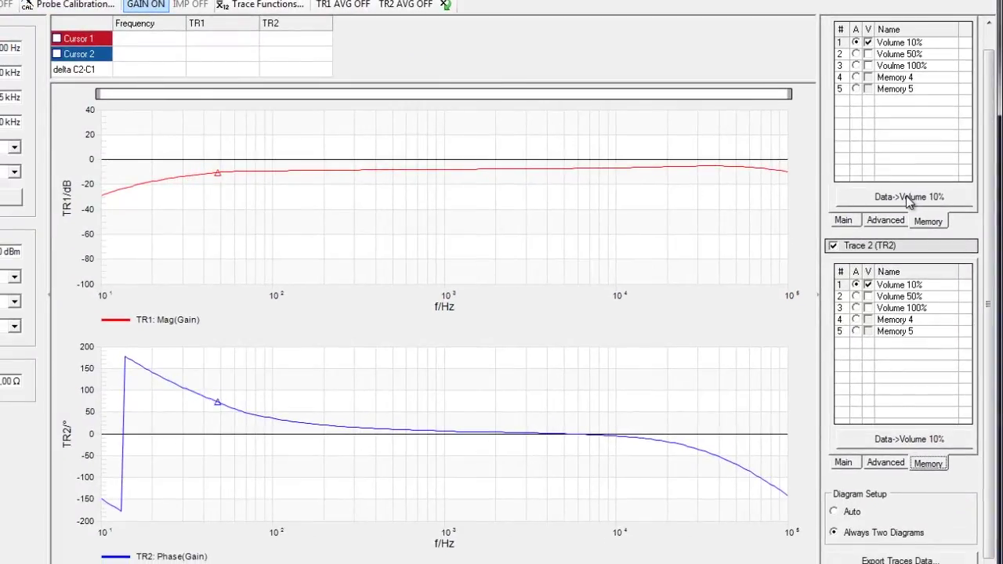
{"action": "left_click", "coordinate": [910, 441]}
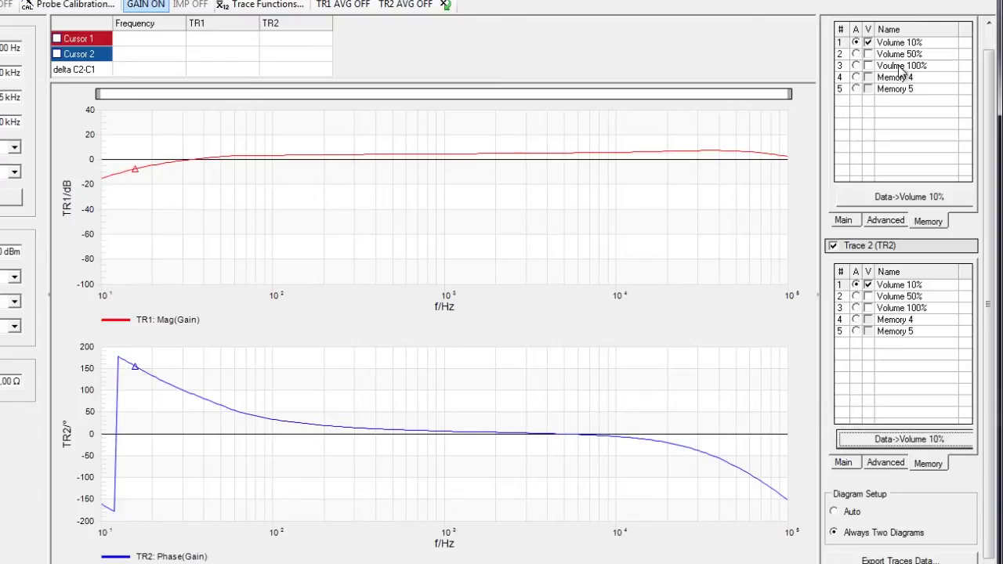
- Make Volume 50% the active memory for magnitude and phase and store the sweep there
{"action": "left_click", "coordinate": [917, 297]}
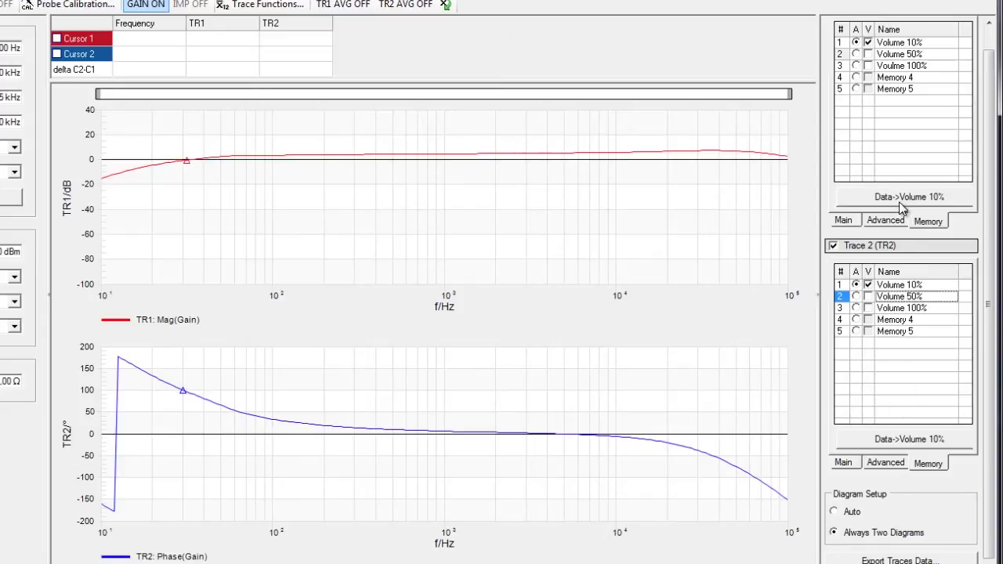
{"action": "left_click", "coordinate": [856, 54]}
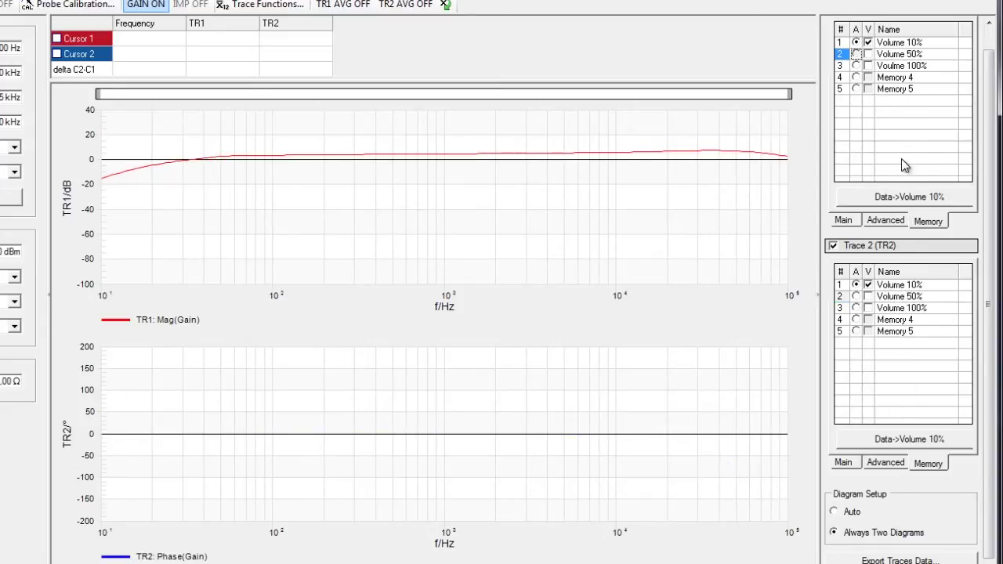
{"action": "left_click", "coordinate": [856, 296]}
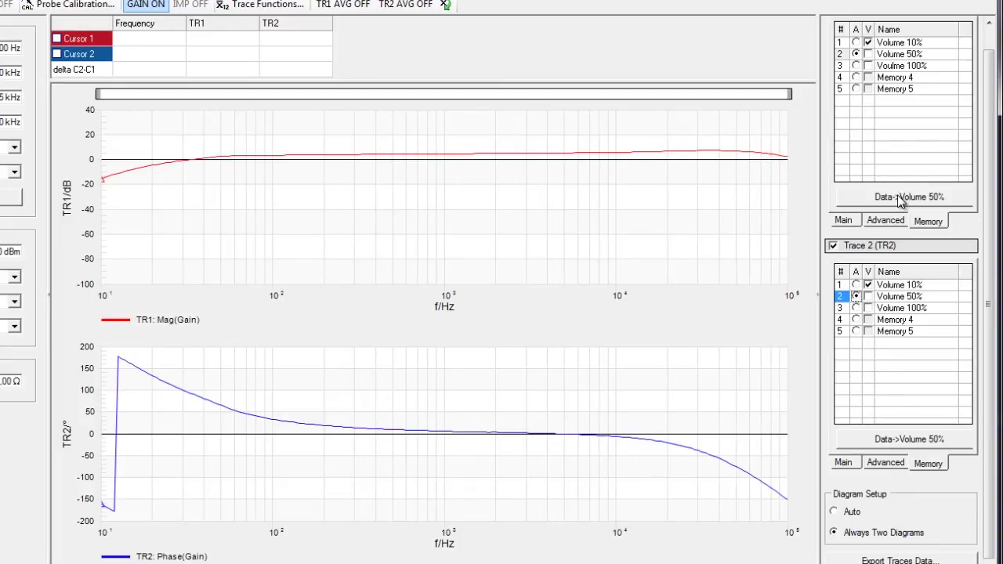
{"action": "left_click", "coordinate": [904, 441]}
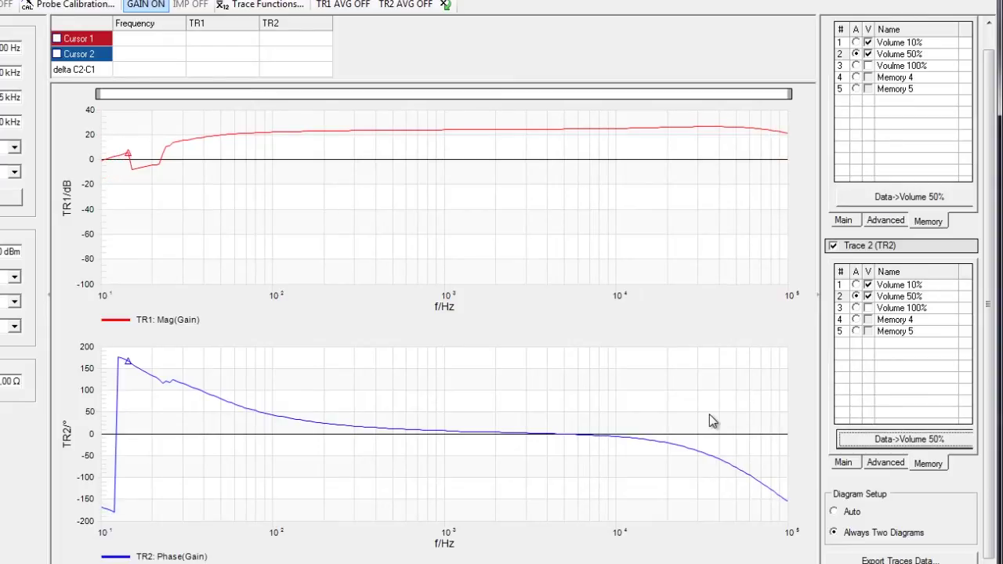
- Activate Volume 100% for both traces and store the magnitude and phase sweeps in it
{"action": "left_click", "coordinate": [856, 67]}
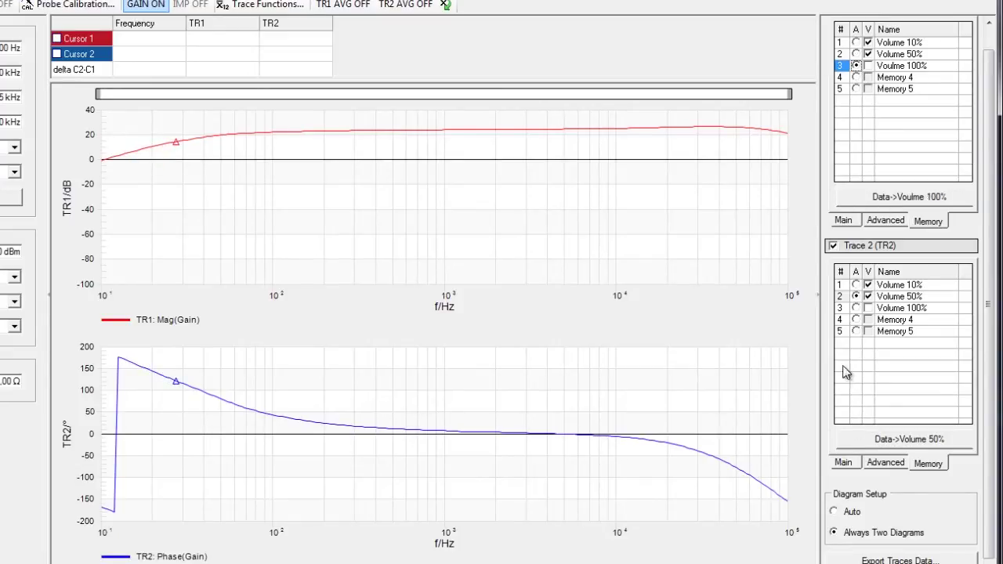
{"action": "left_click", "coordinate": [856, 308]}
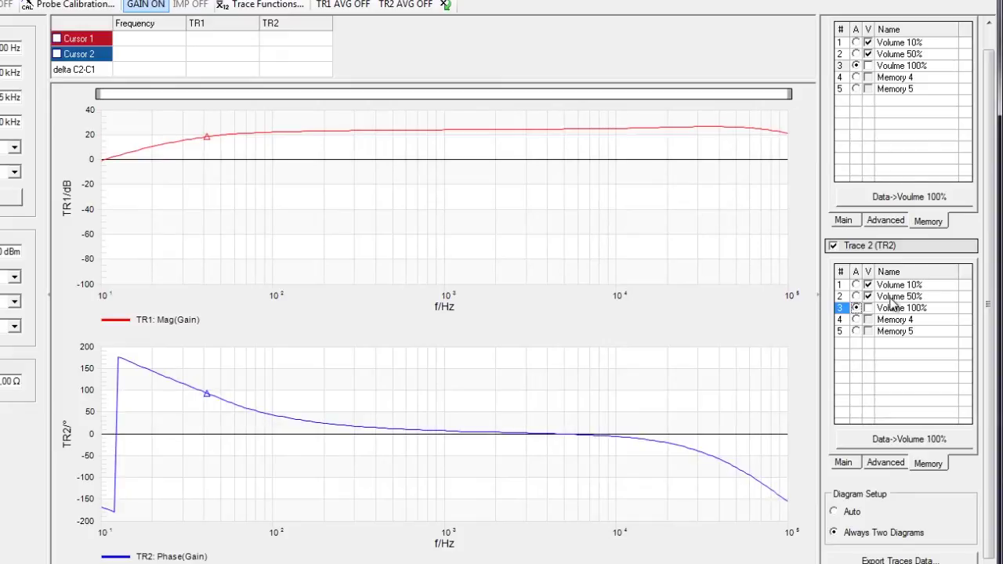
{"action": "left_click", "coordinate": [933, 201]}
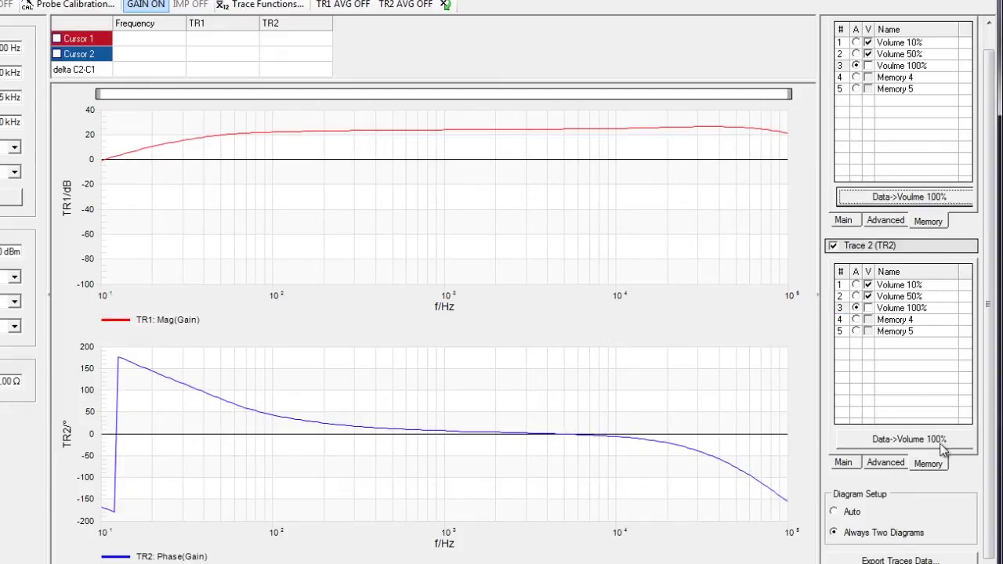
{"action": "left_click", "coordinate": [925, 439]}
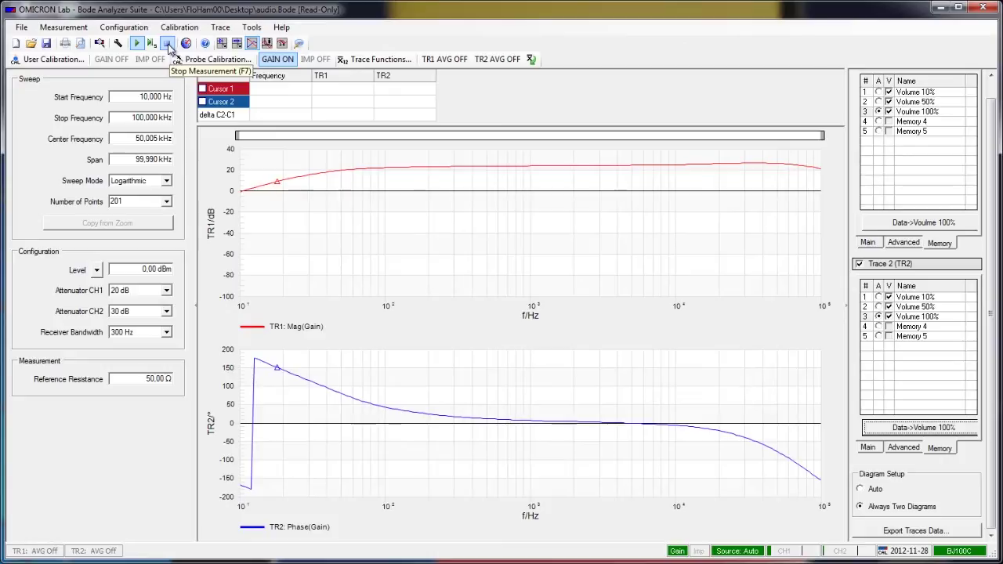
- Stop the measurement and place cursor 1 at 10 kHz
{"action": "left_click", "coordinate": [168, 45]}
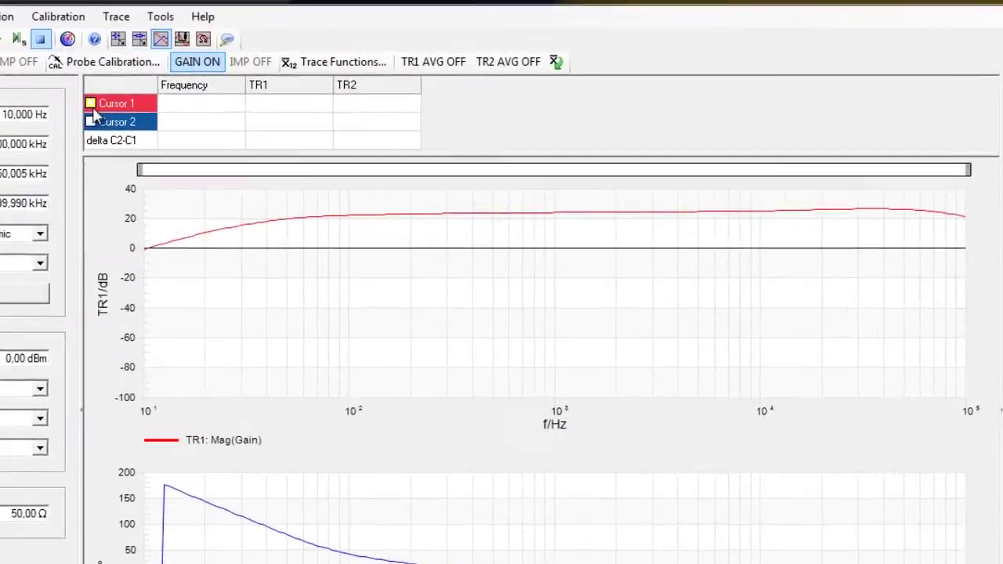
{"action": "left_click", "coordinate": [202, 88]}
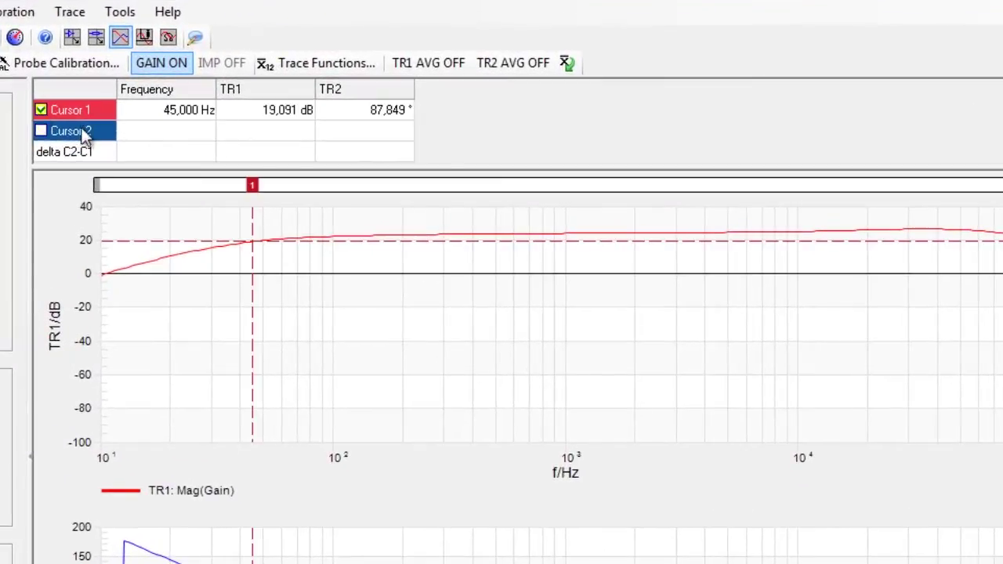
{"action": "double_click", "coordinate": [179, 111]}
{"action": "type", "text": "1"}
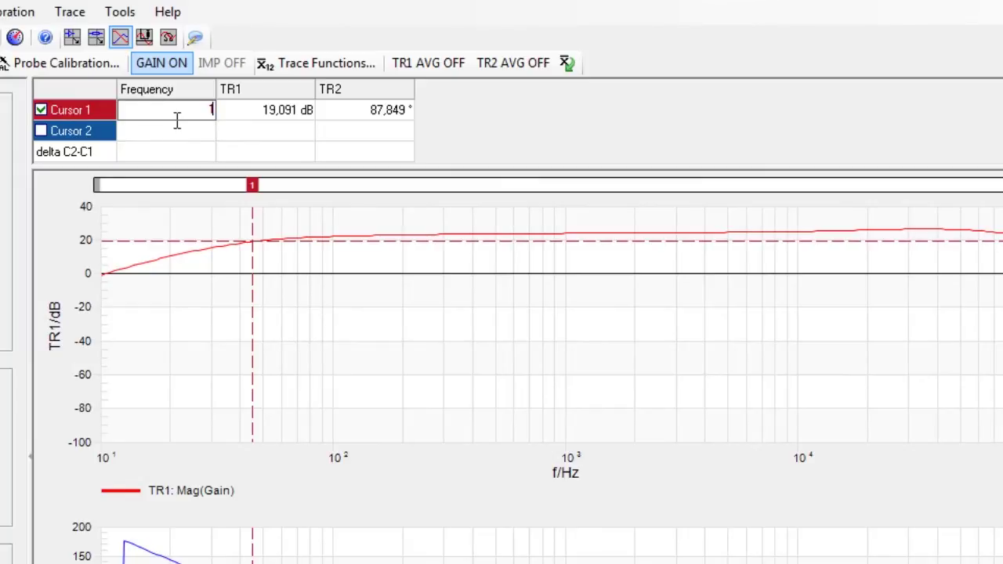
{"action": "type", "text": "0k"}
{"action": "key", "text": "Return"}
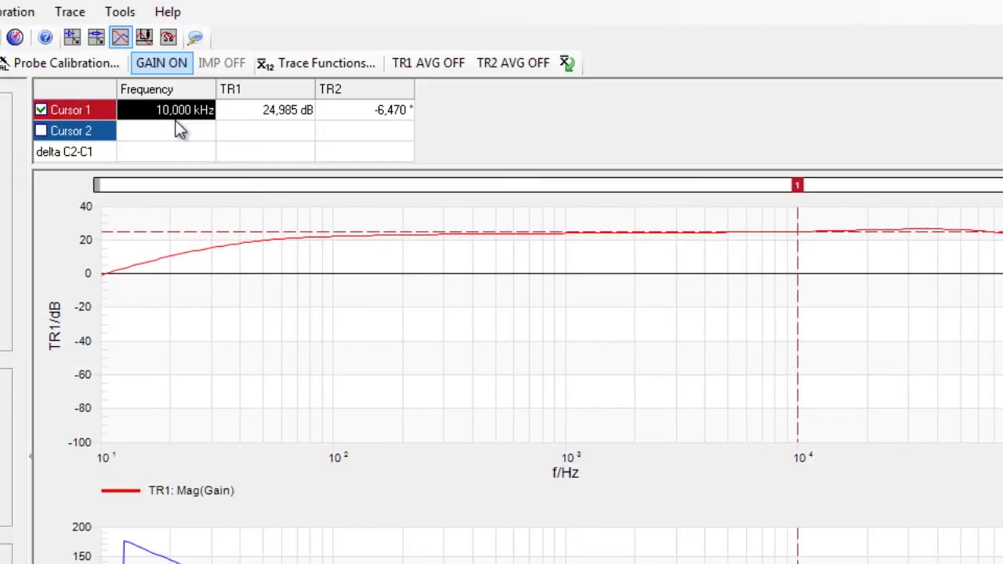
- Enable cursor 2 and set its TR1 gain difference from cursor 1 to -3 dB
{"action": "left_click", "coordinate": [41, 132]}
{"action": "double_click", "coordinate": [294, 154]}
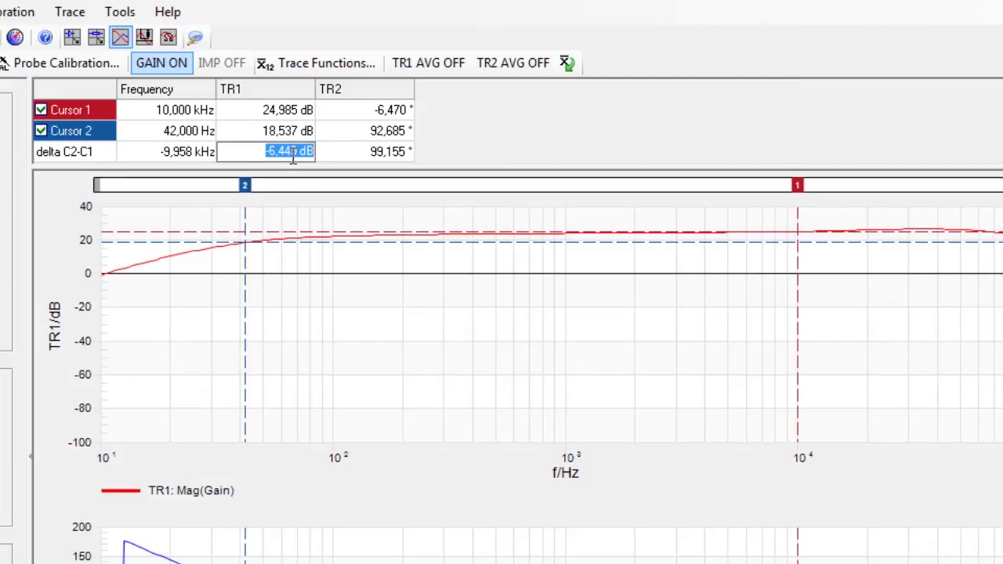
{"action": "key", "text": "BackSpace"}
{"action": "key", "text": "Return"}
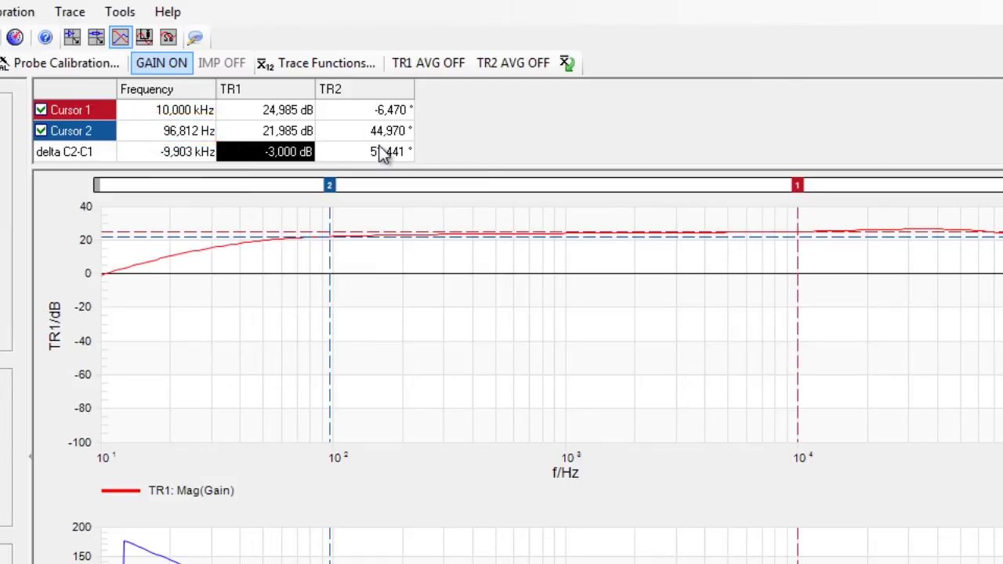
- Copy cursor 2's 21,985 dB gain and paste it into cursor 1's TR1 cell
{"action": "double_click", "coordinate": [280, 131]}
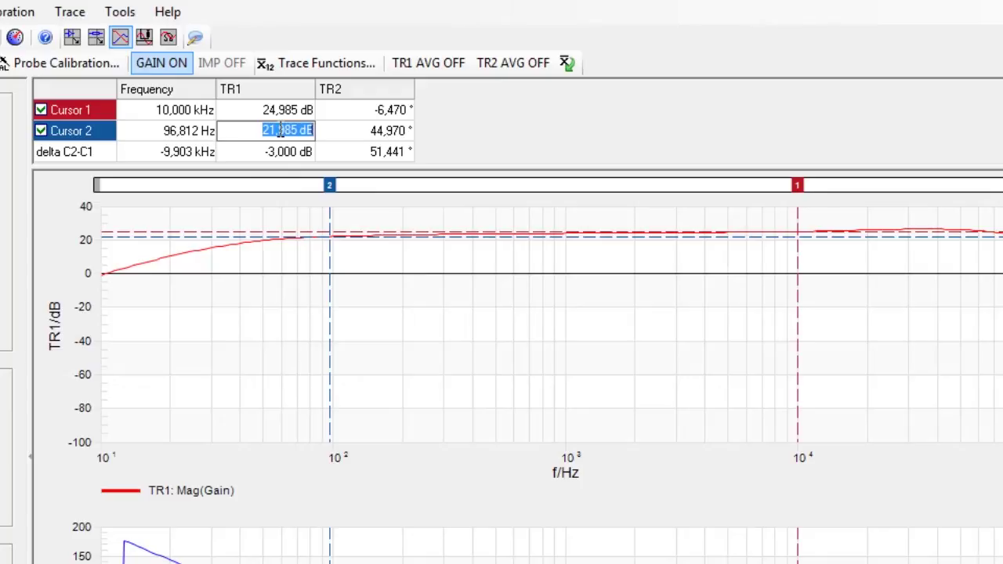
{"action": "right_click", "coordinate": [281, 135]}
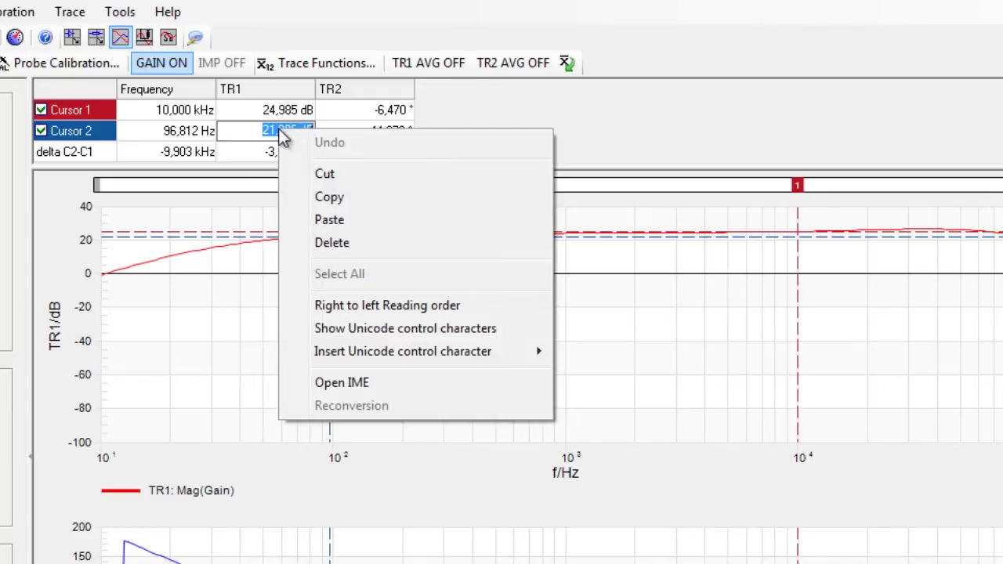
{"action": "left_click", "coordinate": [341, 204]}
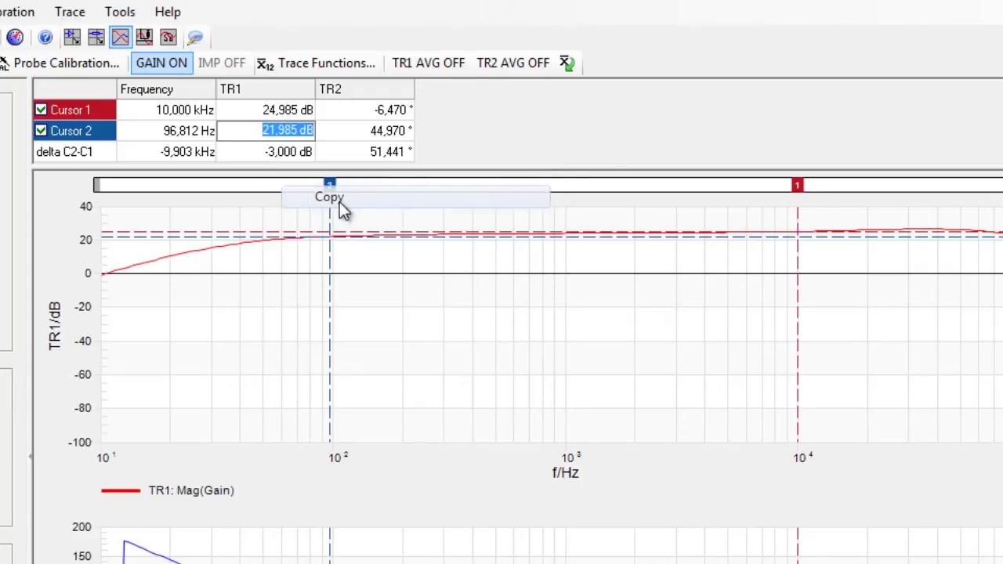
{"action": "left_click", "coordinate": [281, 110]}
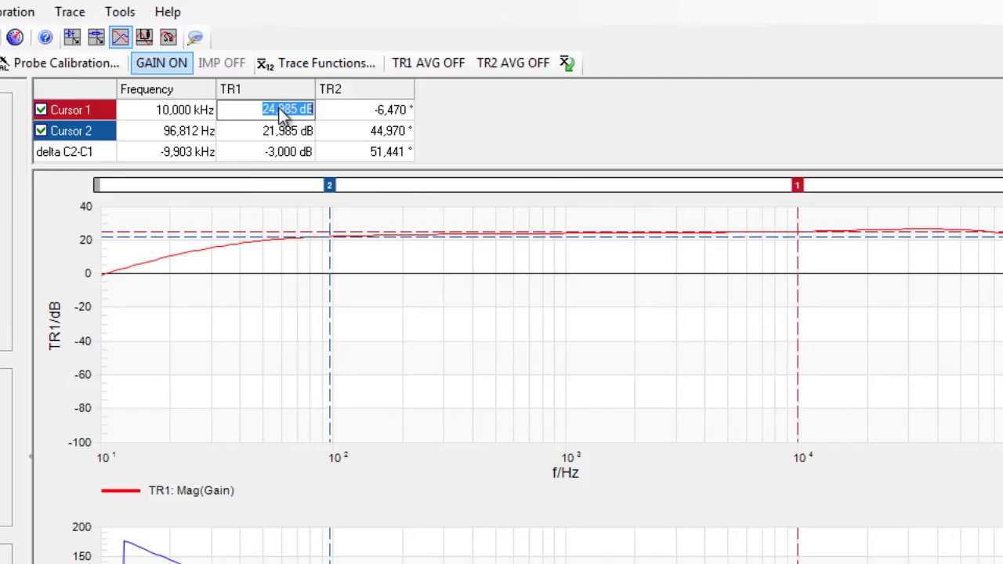
{"action": "right_click", "coordinate": [281, 110]}
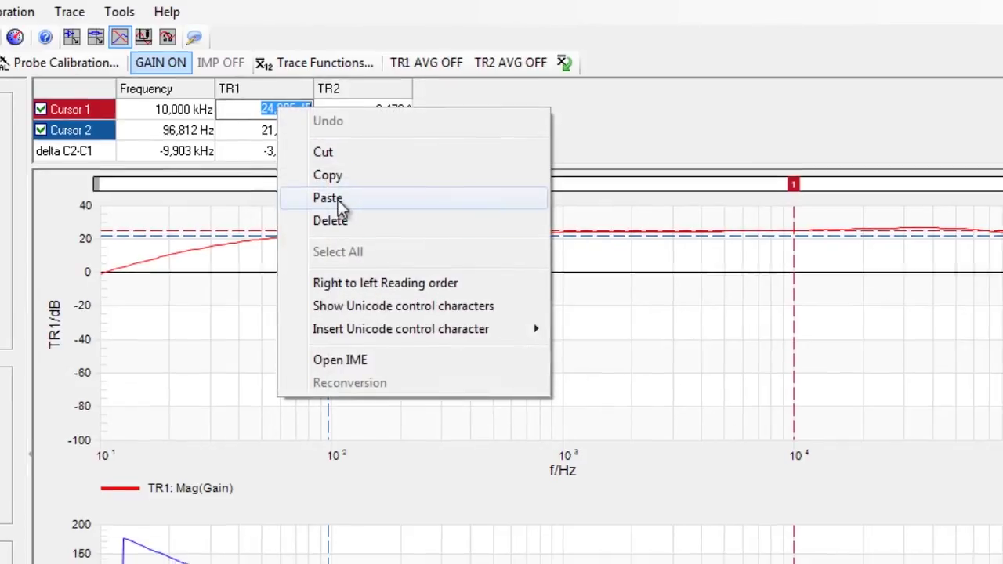
{"action": "left_click", "coordinate": [343, 202]}
{"action": "key", "text": "Return"}
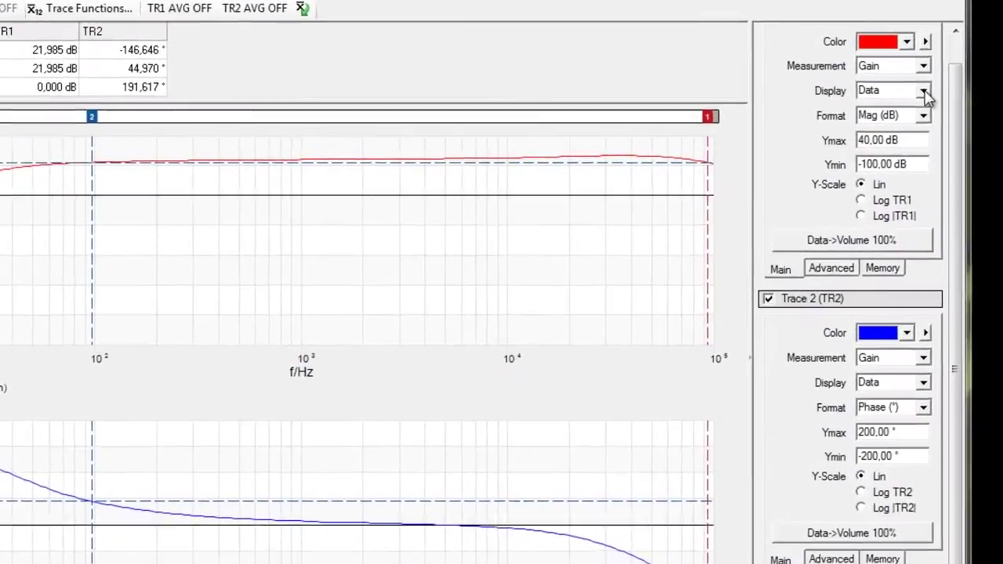
- Set both traces to Data&Memory display and Optimize the gain plot's axis range
{"action": "left_click", "coordinate": [969, 117]}
{"action": "left_click", "coordinate": [874, 133]}
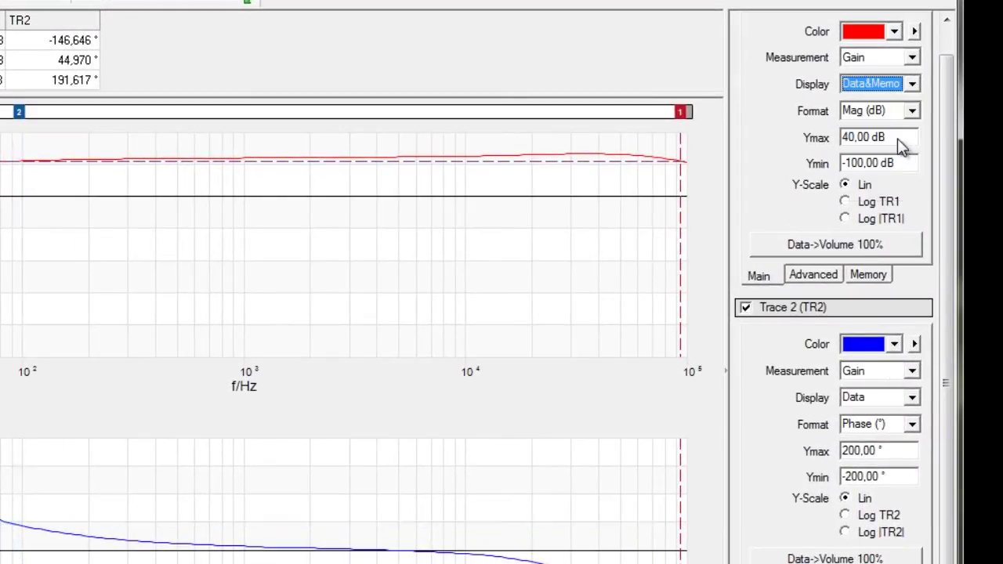
{"action": "left_click", "coordinate": [913, 397]}
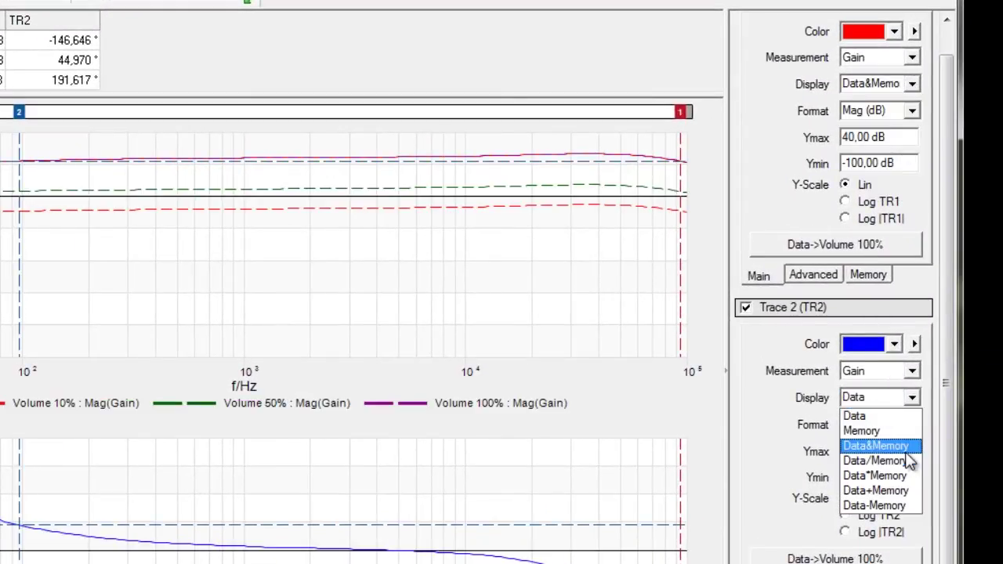
{"action": "left_click", "coordinate": [902, 447]}
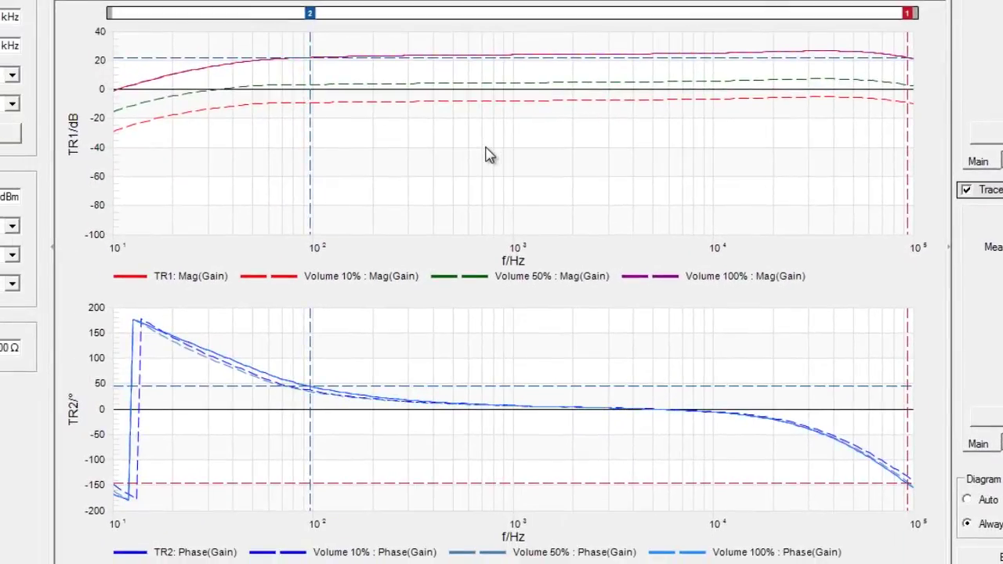
{"action": "right_click", "coordinate": [486, 150]}
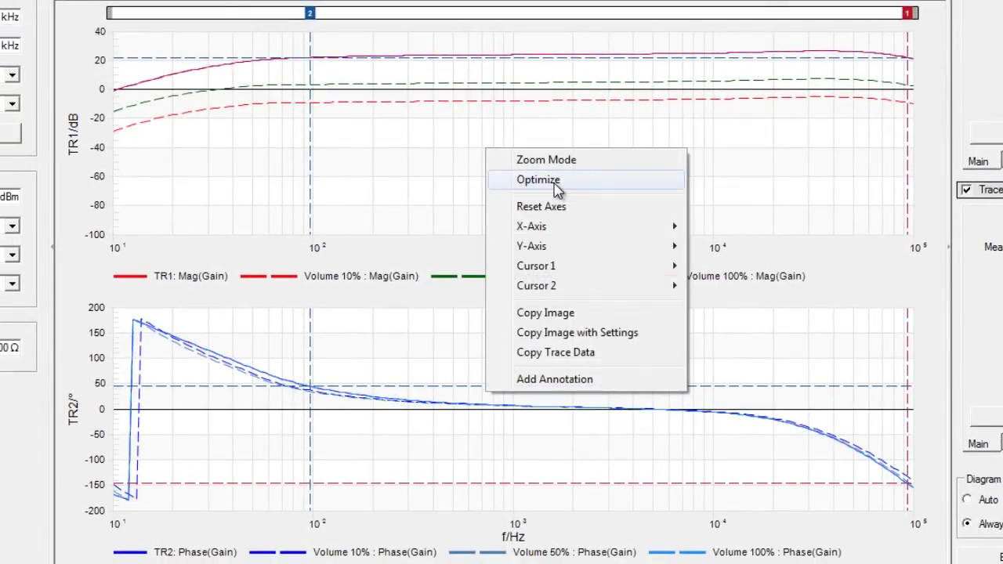
{"action": "left_click", "coordinate": [538, 180]}
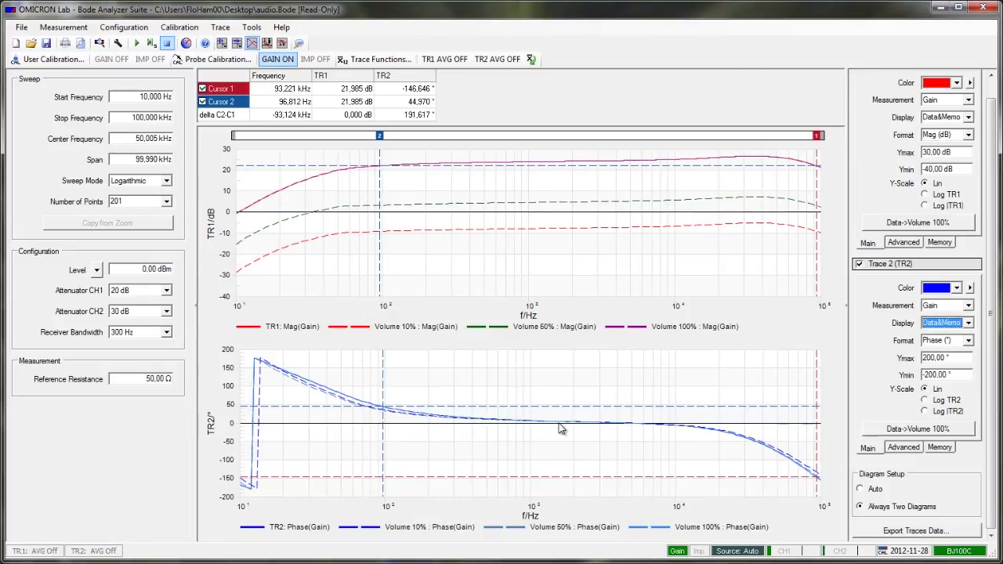
- Run a fresh sweep so the live curves and cursor readouts update
{"action": "left_click", "coordinate": [392, 311]}
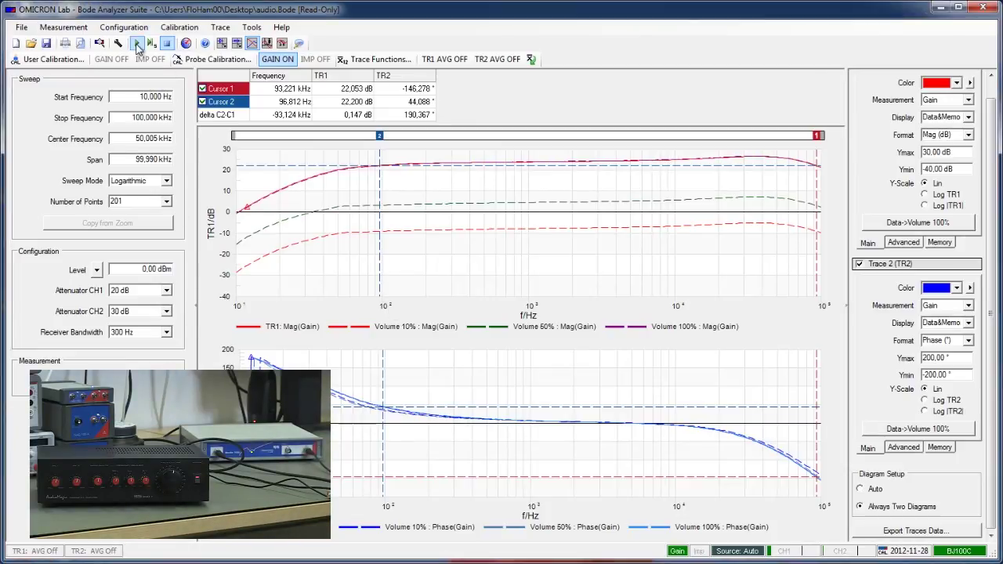
- Start a continuous sweep to capture the amplifier's changed response
{"action": "left_click", "coordinate": [138, 44]}
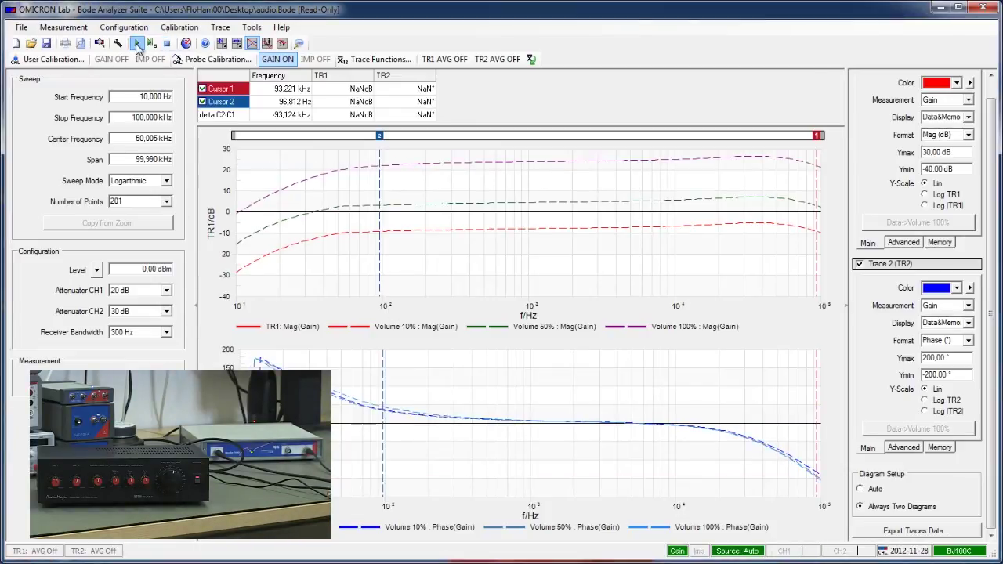